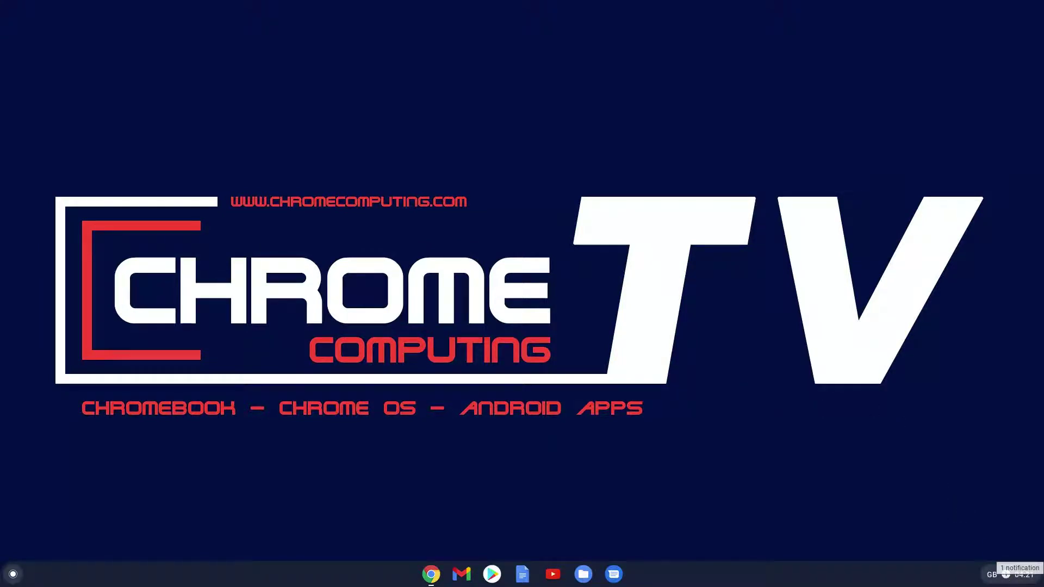
# Launch ChromeOS Settings from the Quick Settings panel's gear icon.
pyautogui.click(1007, 576)
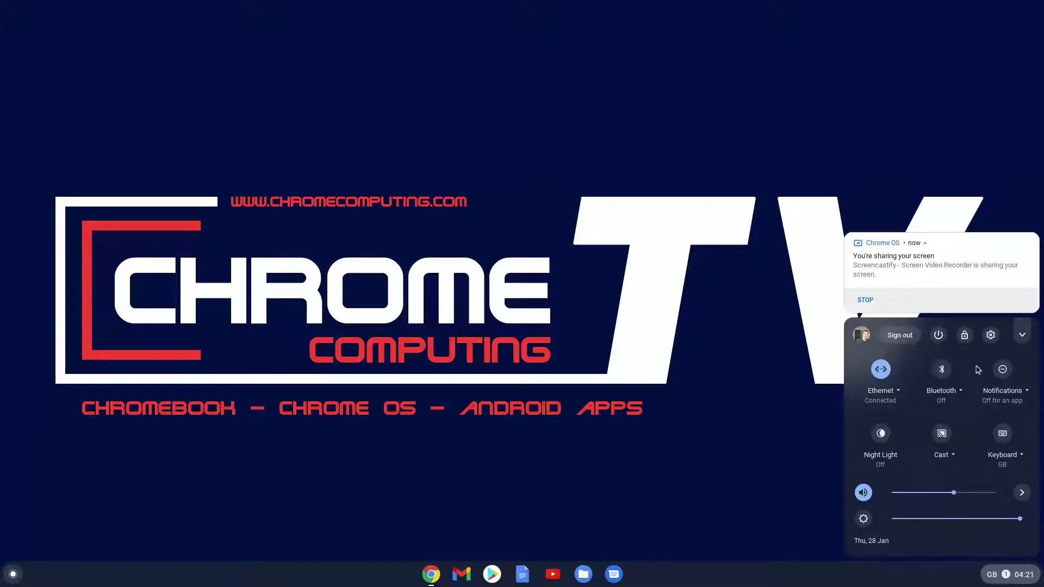
pyautogui.click(991, 335)
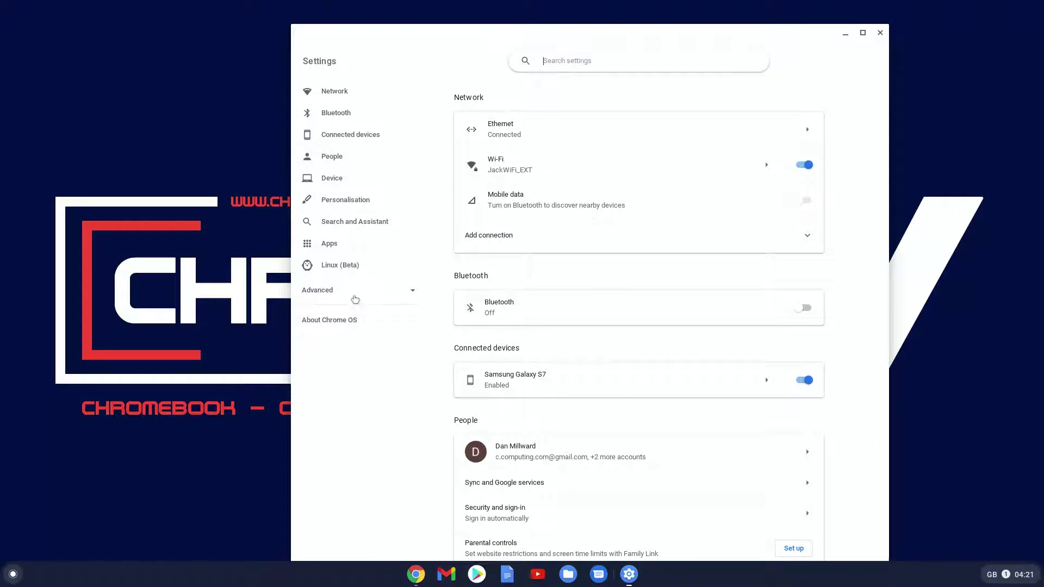
# Go to Advanced > Accessibility > Manage accessibility features.
pyautogui.click(347, 291)
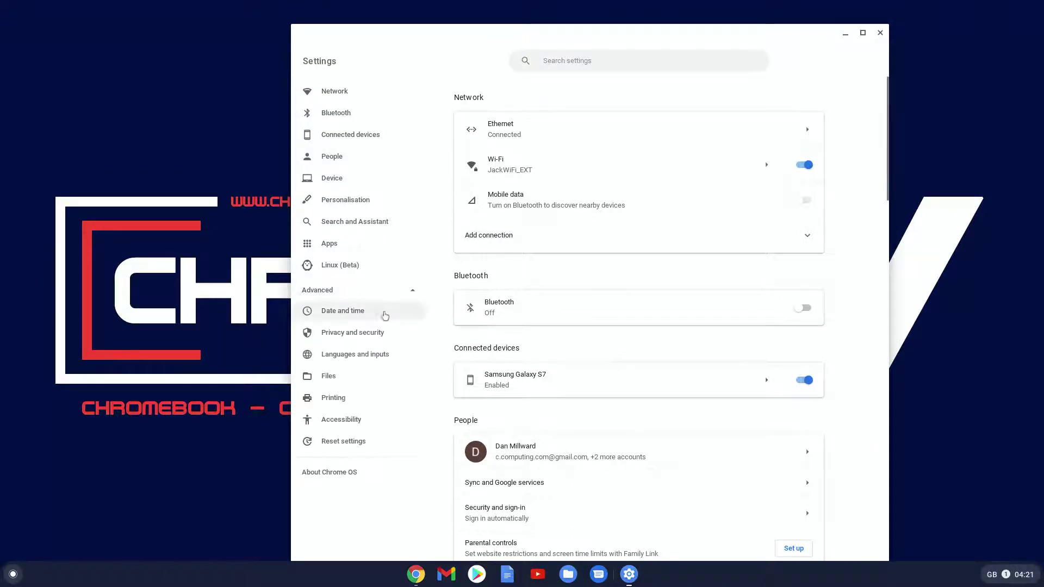
pyautogui.click(354, 422)
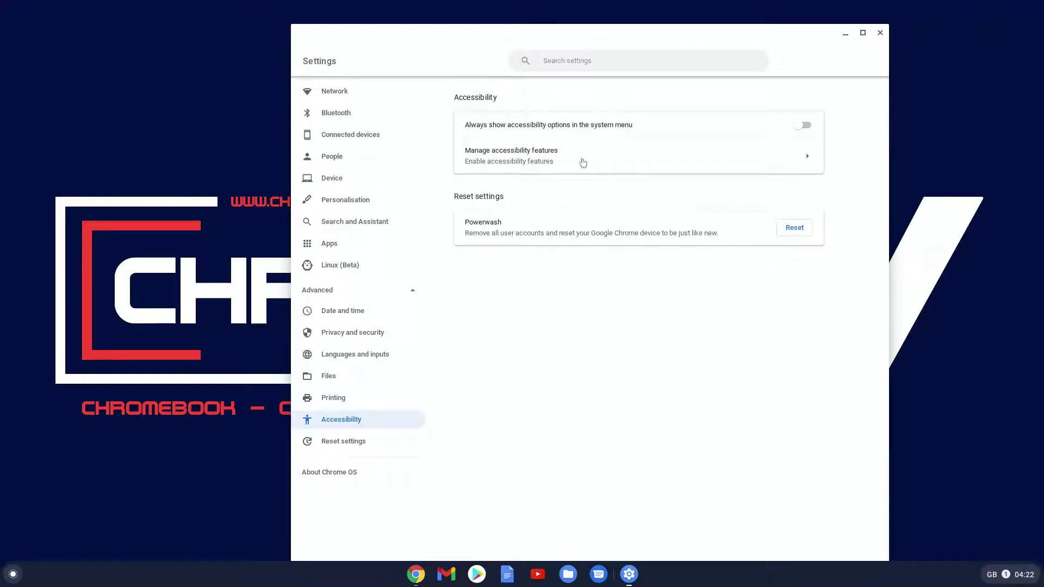
pyautogui.click(612, 166)
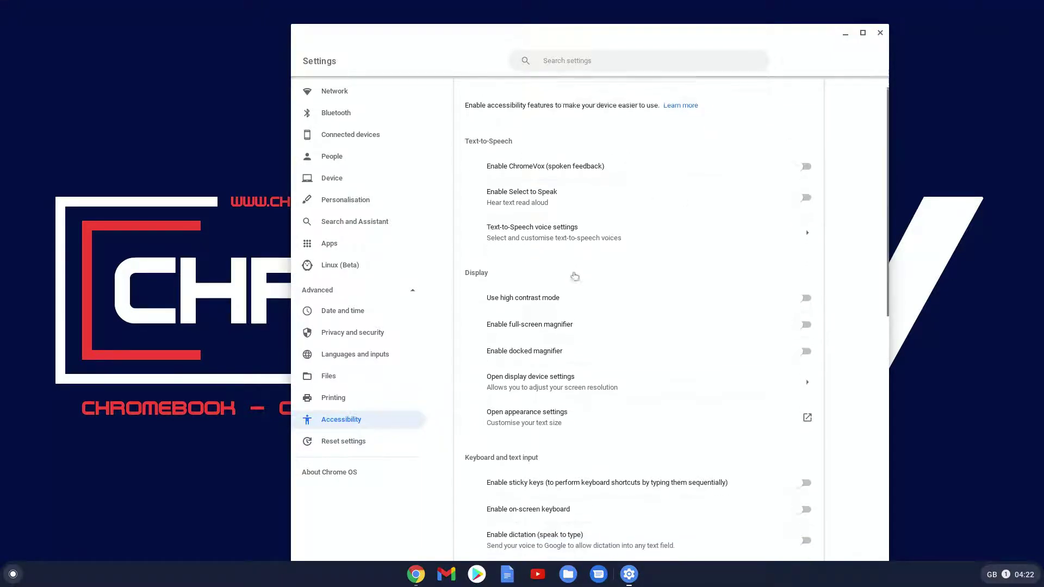
# Turn on Show large mouse cursor under Mouse and touchpad.
pyautogui.scroll(-5, 575, 277)
pyautogui.scroll(-5, 575, 276)
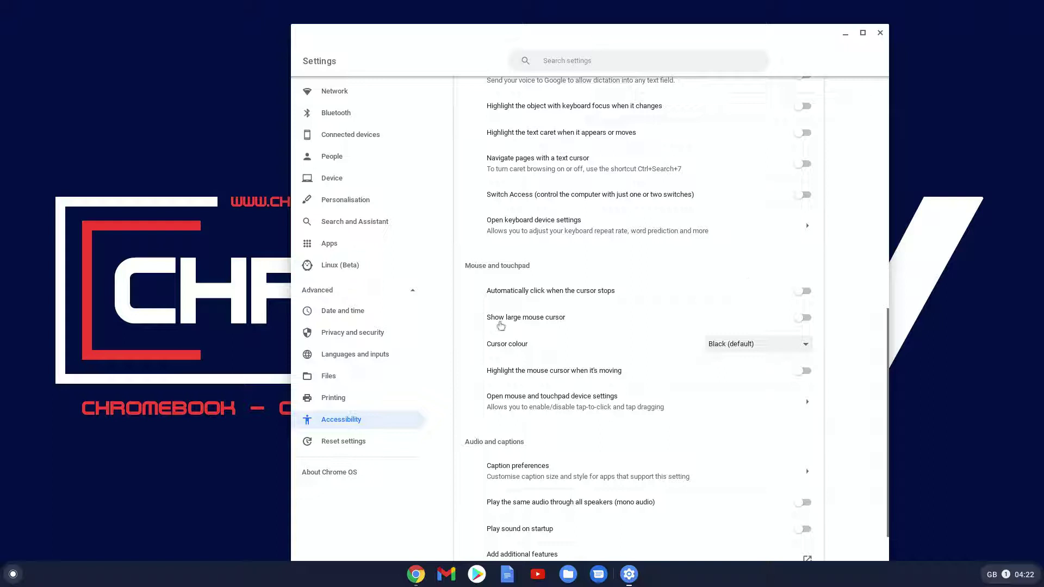
pyautogui.click(805, 318)
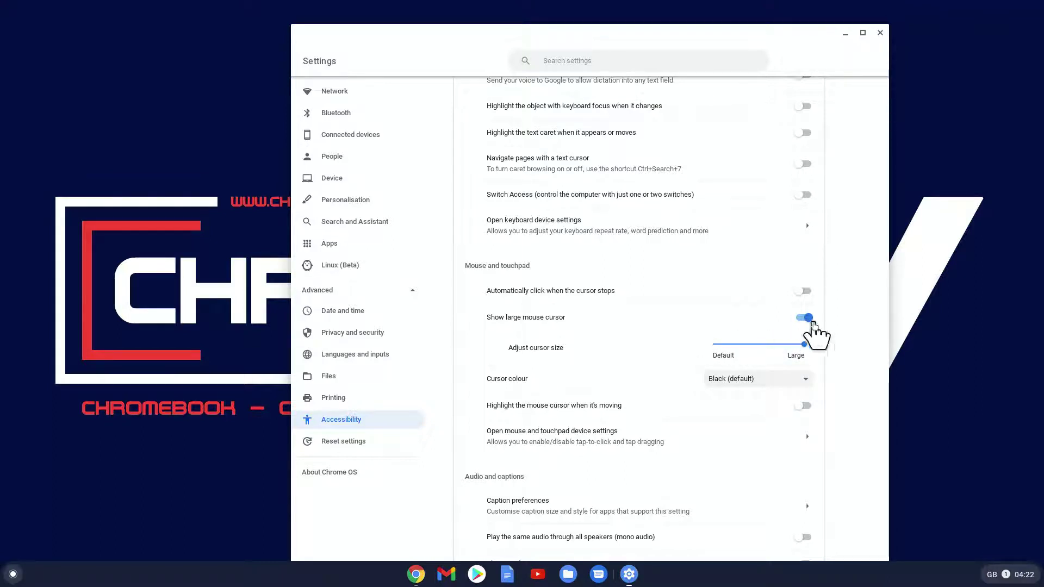
# Set the cursor size slider to about three-quarters toward Large.
pyautogui.moveTo(805, 344); pyautogui.dragTo(797, 343)
pyautogui.moveTo(771, 349); pyautogui.dragTo(727, 355)
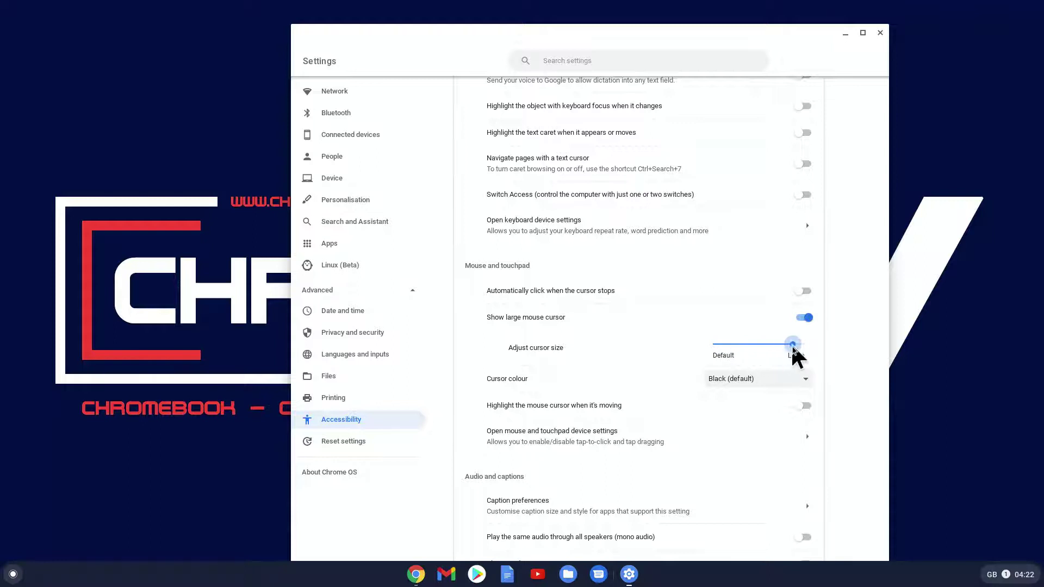
pyautogui.moveTo(789, 350)
pyautogui.mouseDown()
pyautogui.moveTo(722, 350)
pyautogui.moveTo(763, 352)
pyautogui.mouseUp()
pyautogui.moveTo(771, 348); pyautogui.dragTo(763, 348)
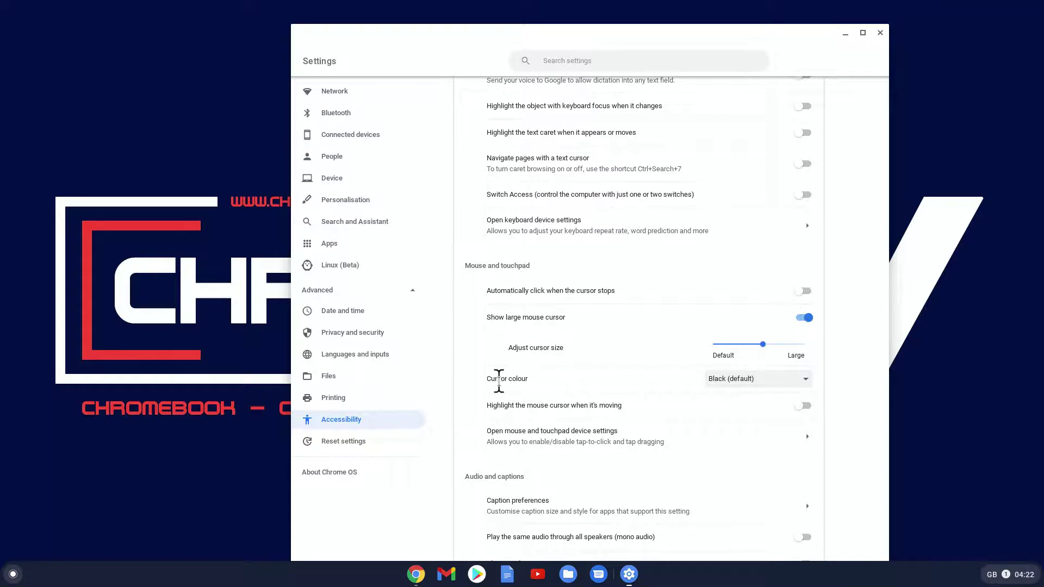
# Try Red, Green and then Blue as the cursor colour.
pyautogui.click(777, 383)
pyautogui.click(758, 414)
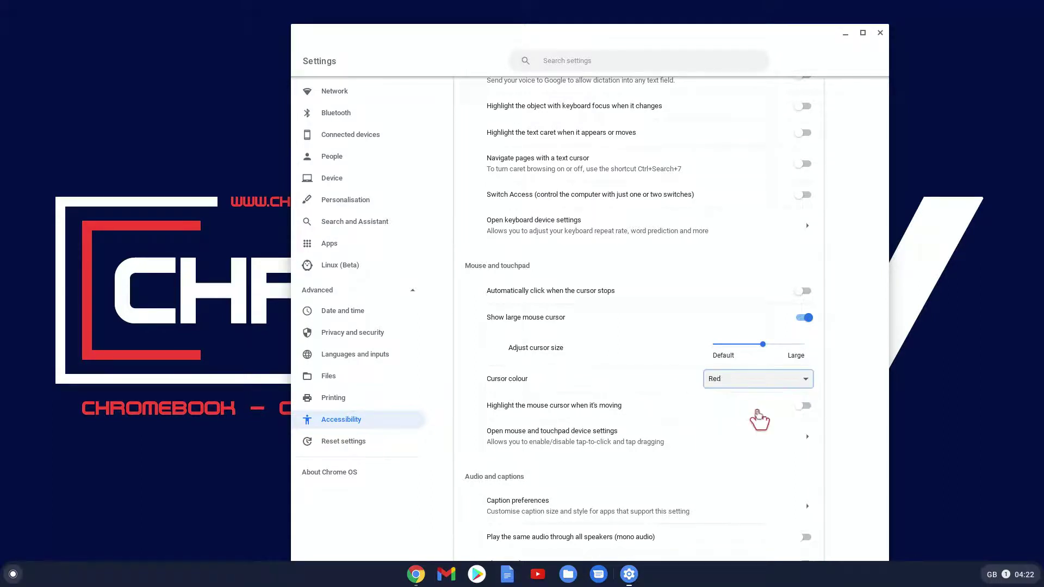
pyautogui.click(769, 376)
pyautogui.click(742, 448)
pyautogui.click(734, 371)
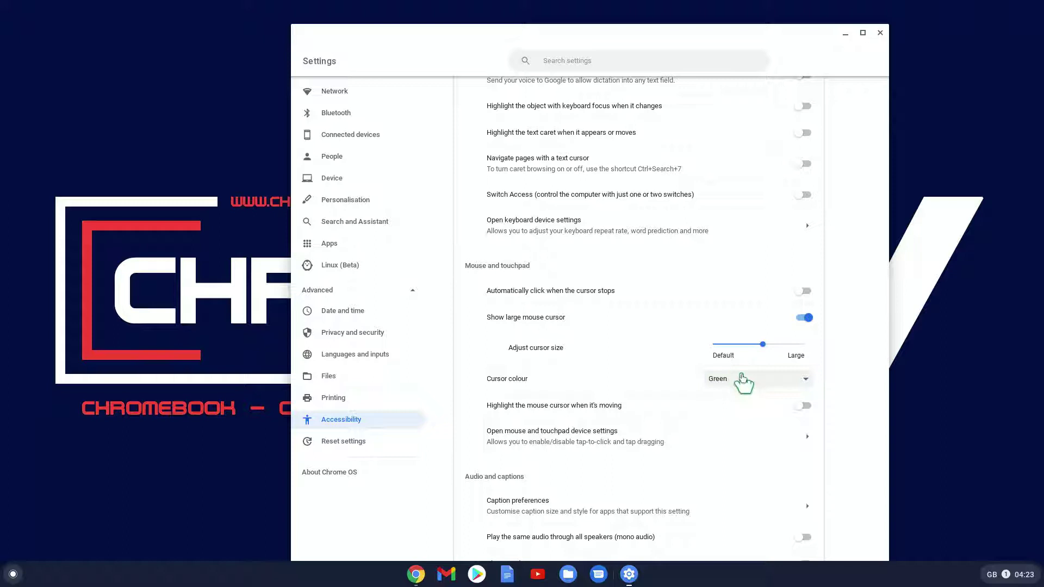
pyautogui.click(742, 380)
pyautogui.click(720, 489)
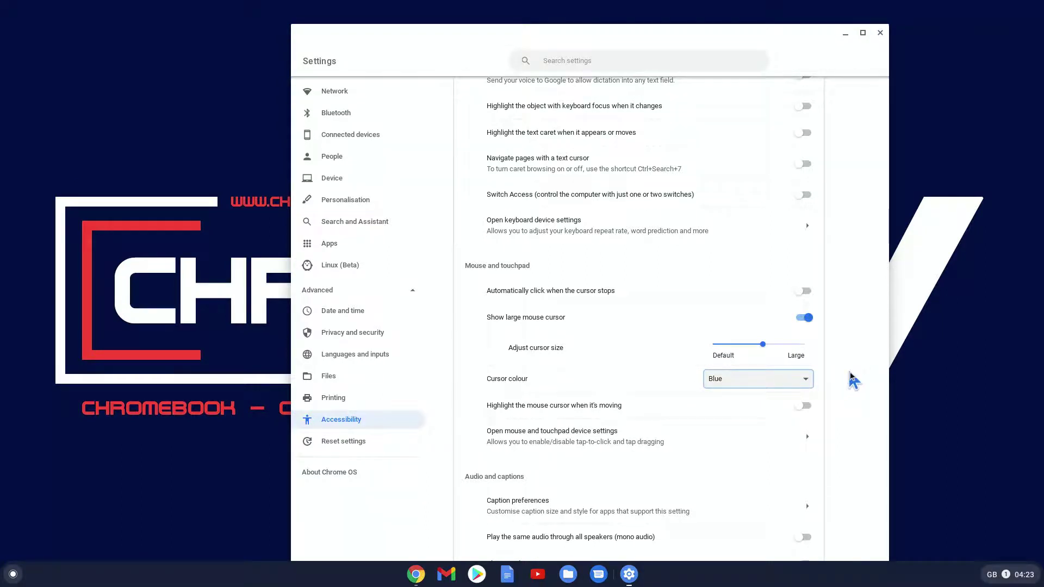
# Switch the cursor colour to Pink, then settle on Green.
pyautogui.click(811, 382)
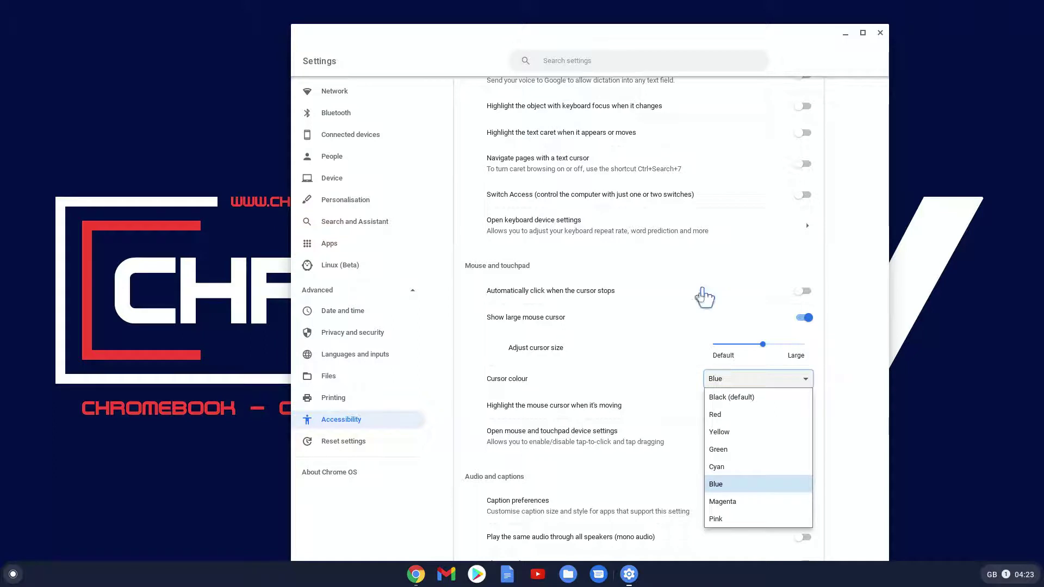
pyautogui.click(736, 521)
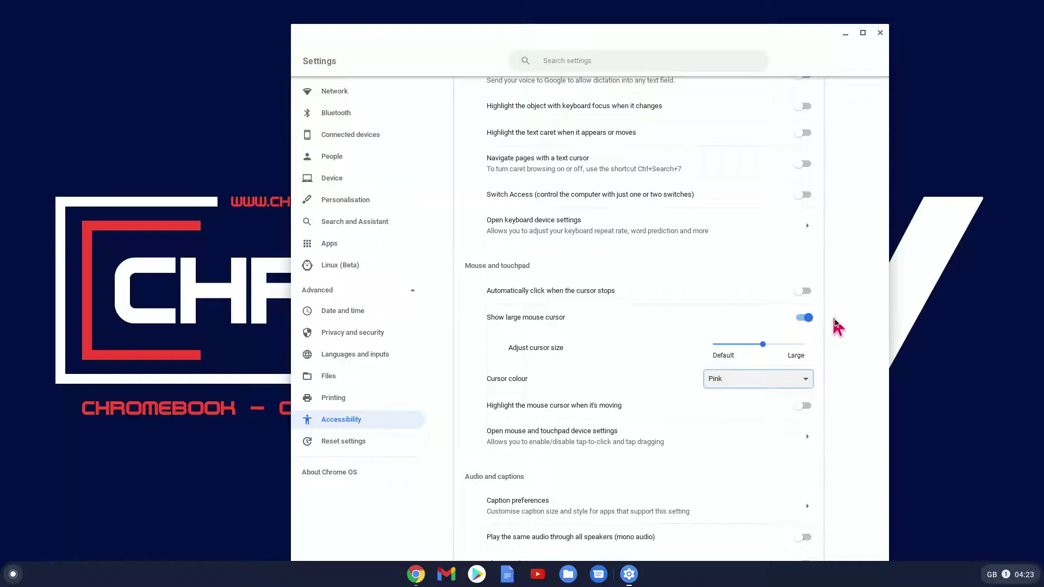
pyautogui.click(799, 387)
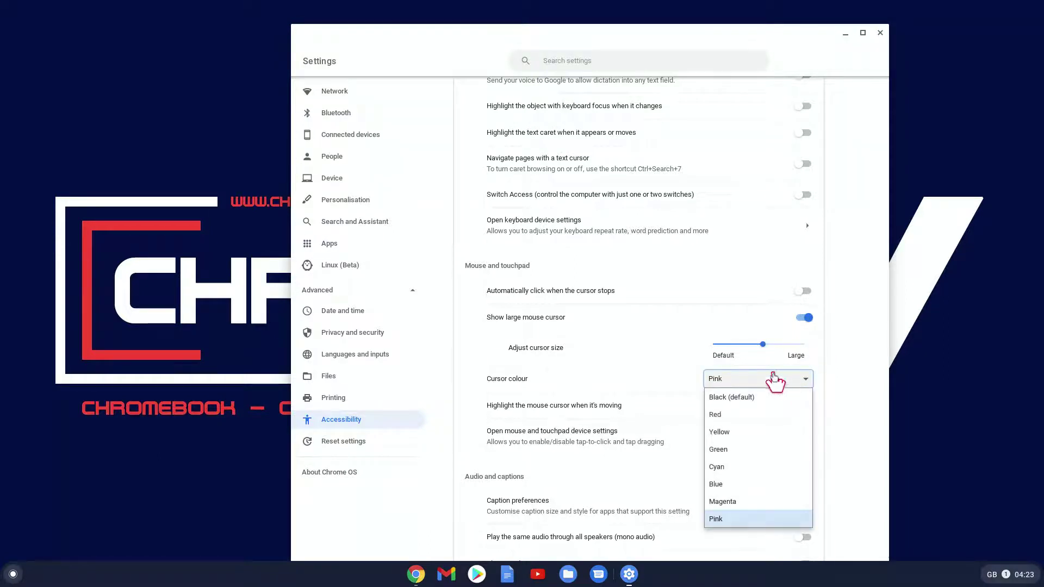
pyautogui.click(729, 451)
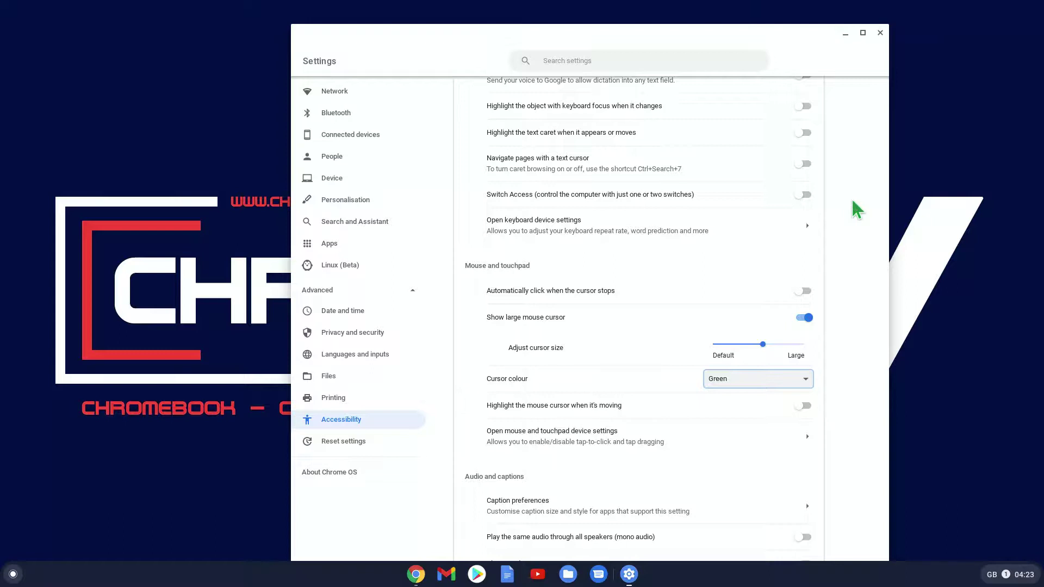
# Enable Highlight the mouse cursor when it's moving.
pyautogui.scroll(-2, 838, 332)
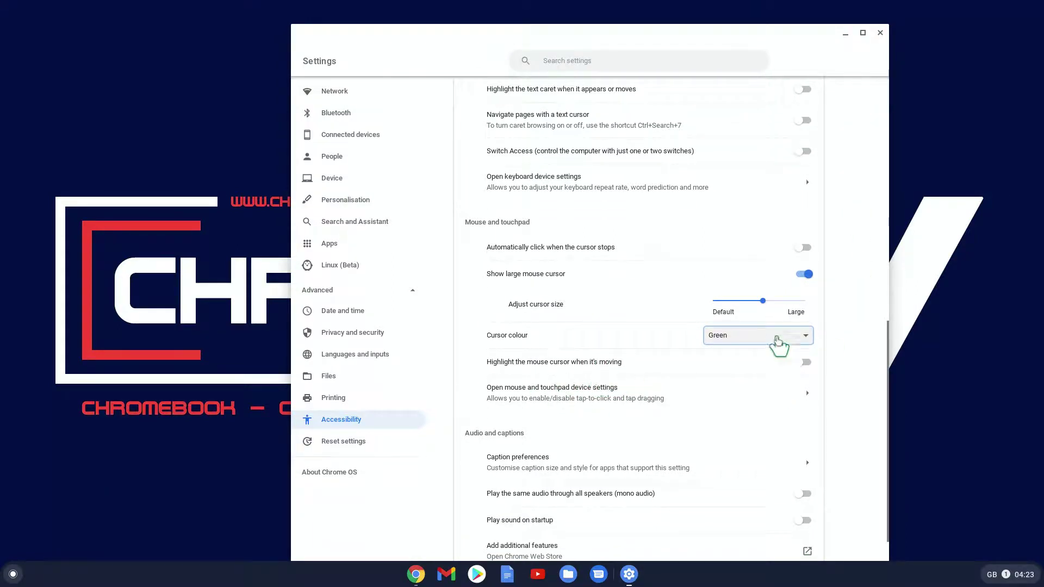
pyautogui.click(803, 362)
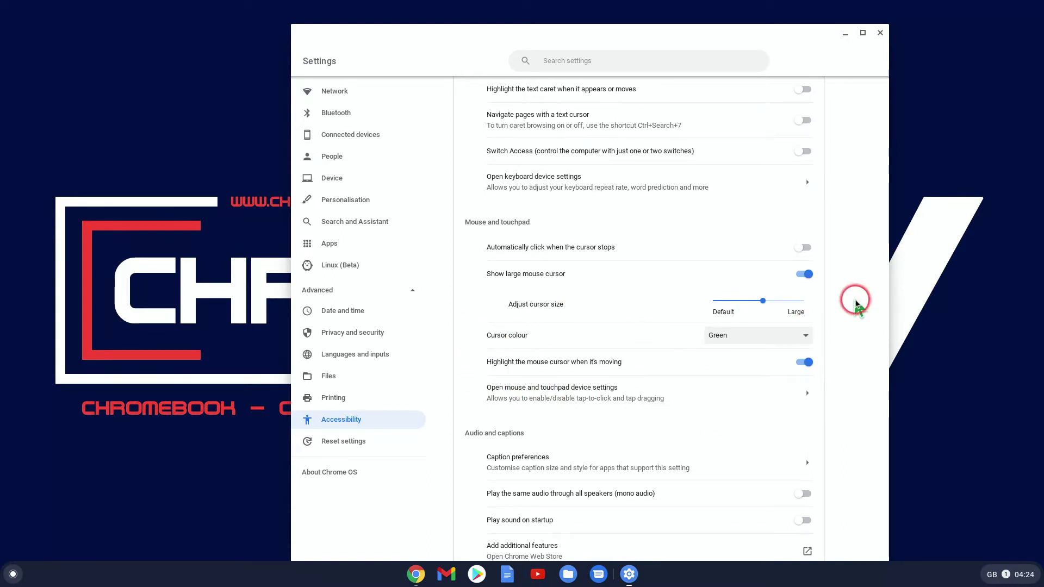
# Minimise the Settings window to reveal the desktop.
pyautogui.click(847, 33)
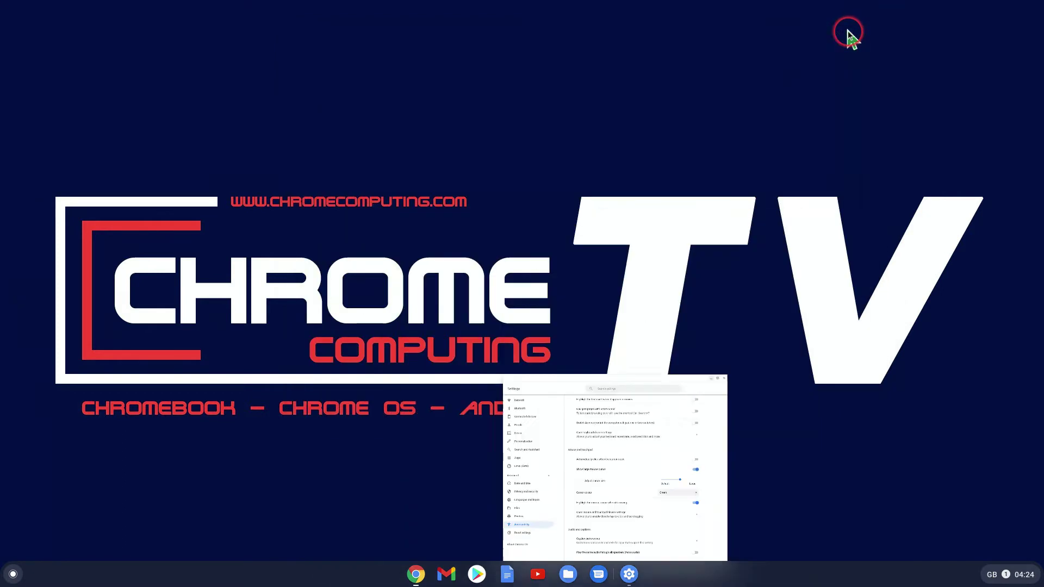